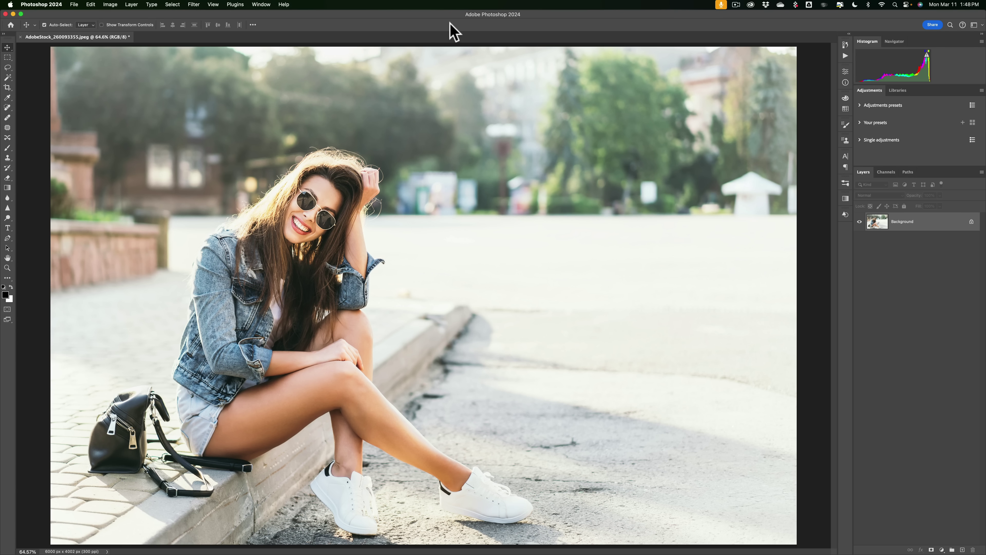
- Show the Adjustments panel from the Window menu
click(264, 5)
mouse_move(260, 22)
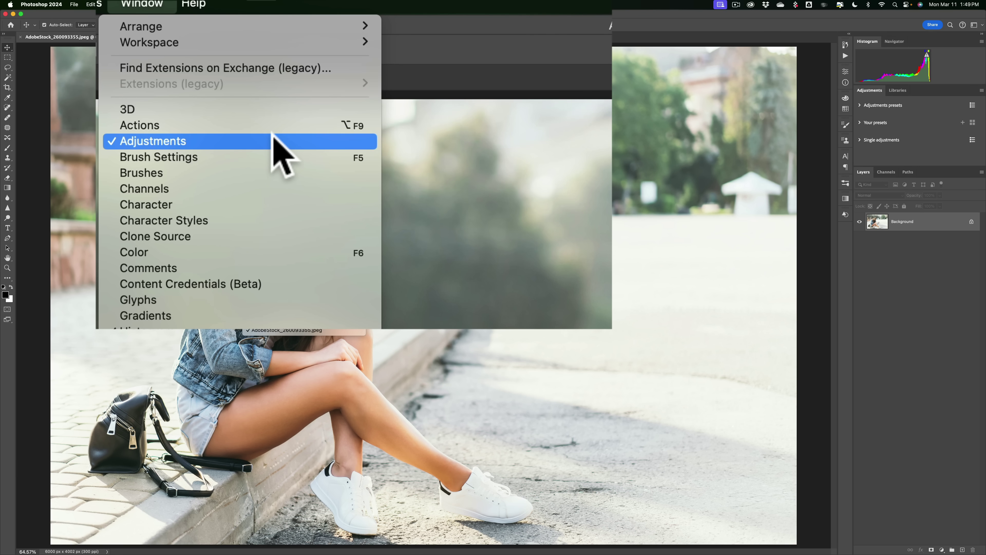
click(408, 27)
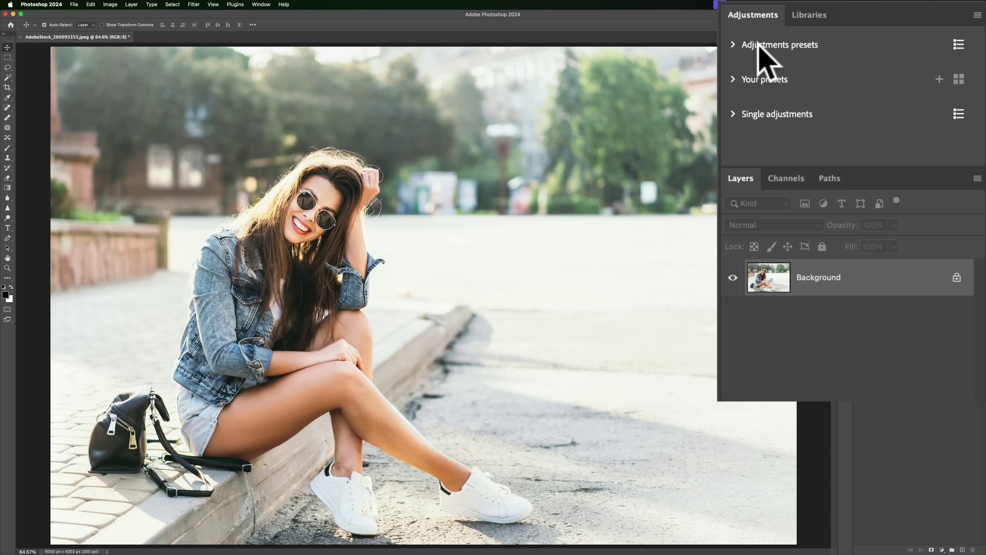
- Expand the Adjustments presets thumbnails and widen the right-hand panel dock
click(732, 45)
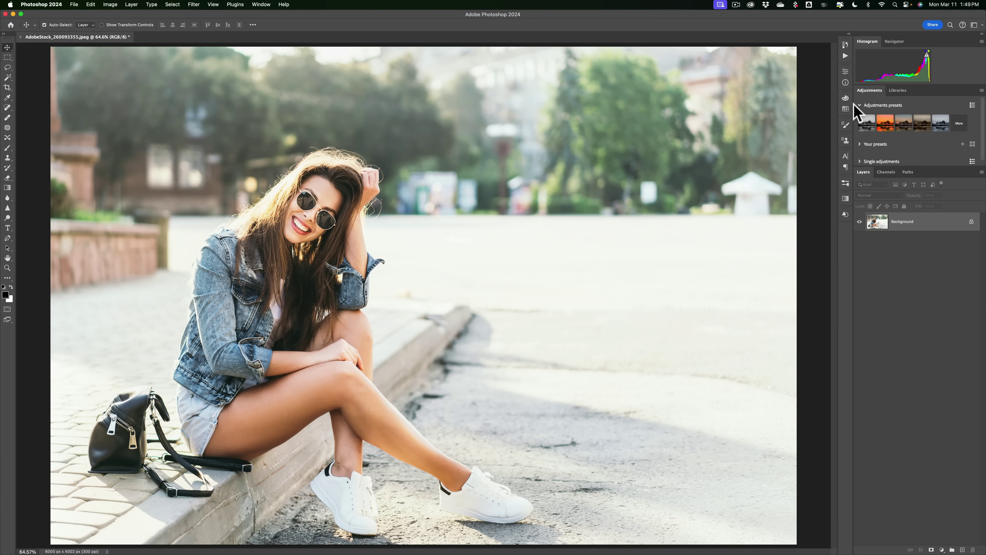
drag(851, 108, 785, 110)
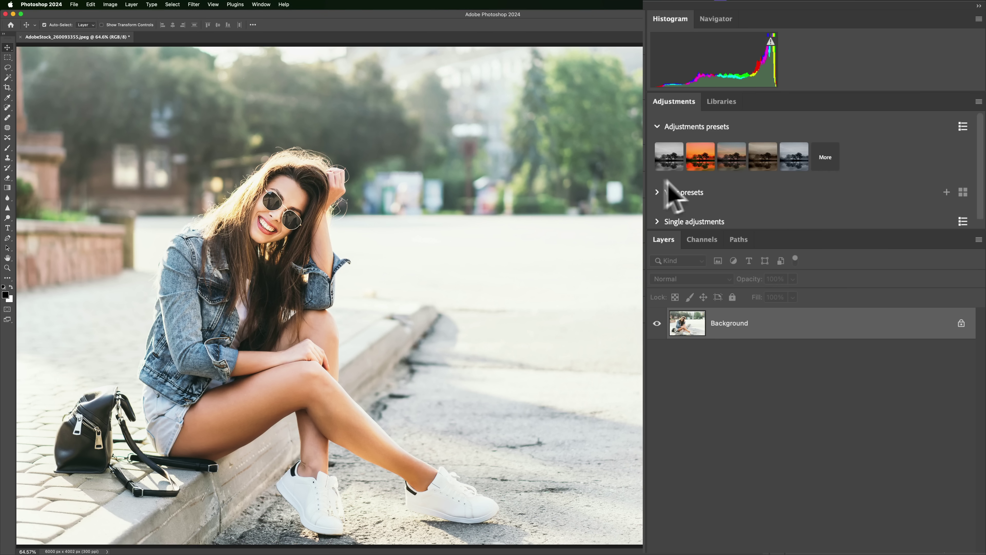
- List all preset categories and preview the Cinematic presets on the portrait
click(823, 163)
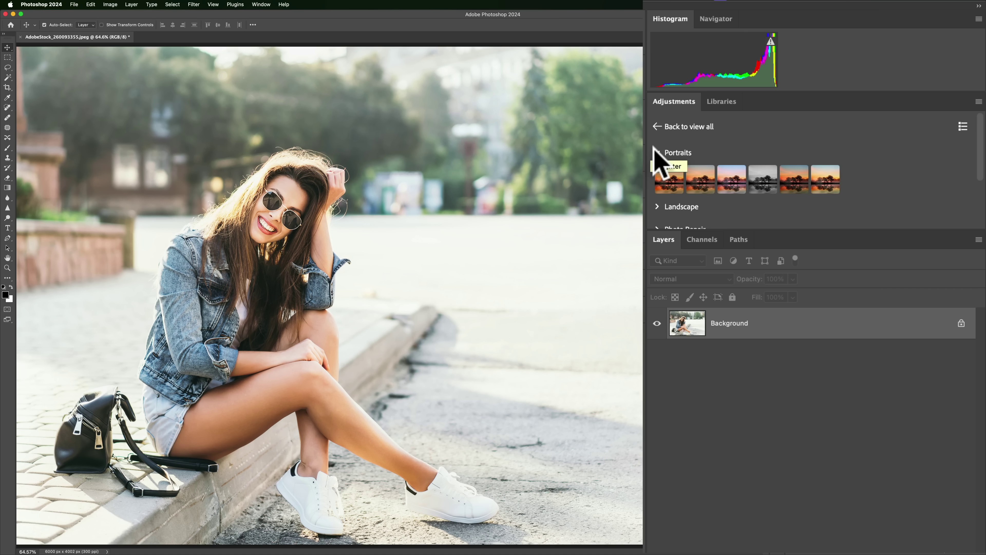
click(670, 152)
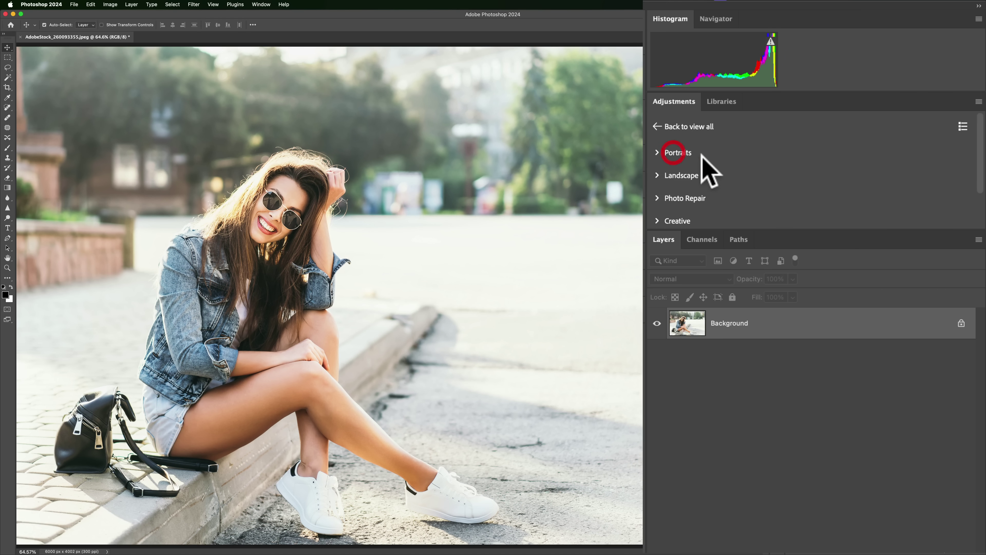
scroll(704, 172, down, 2)
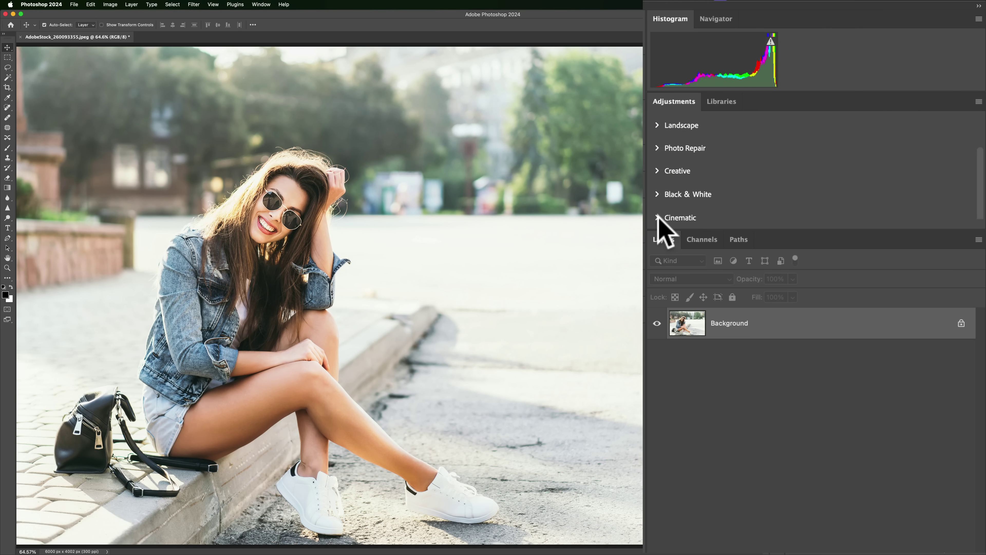
click(667, 217)
mouse_move(671, 215)
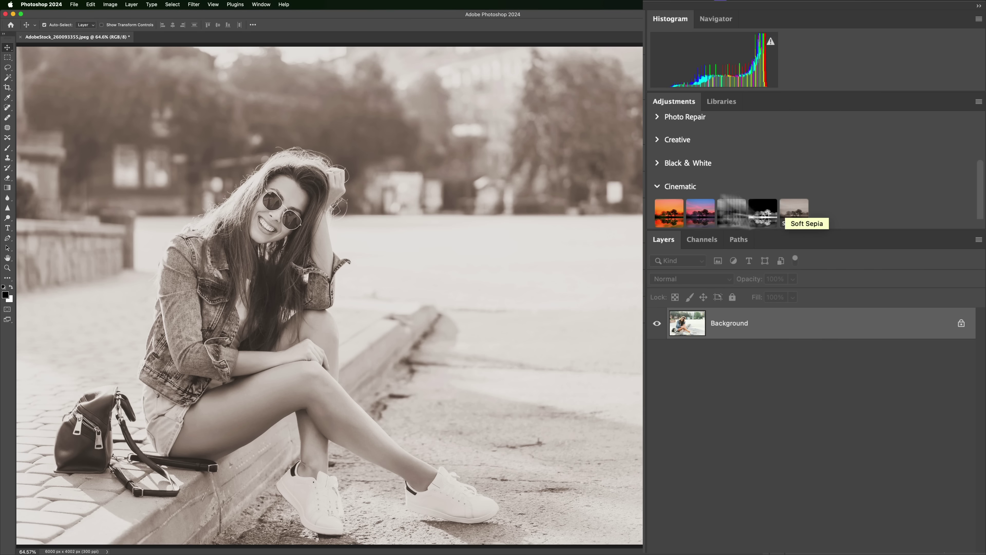
- Collapse the Cinematic group and reopen the Portraits preset group
click(657, 186)
scroll(699, 171, up, 3)
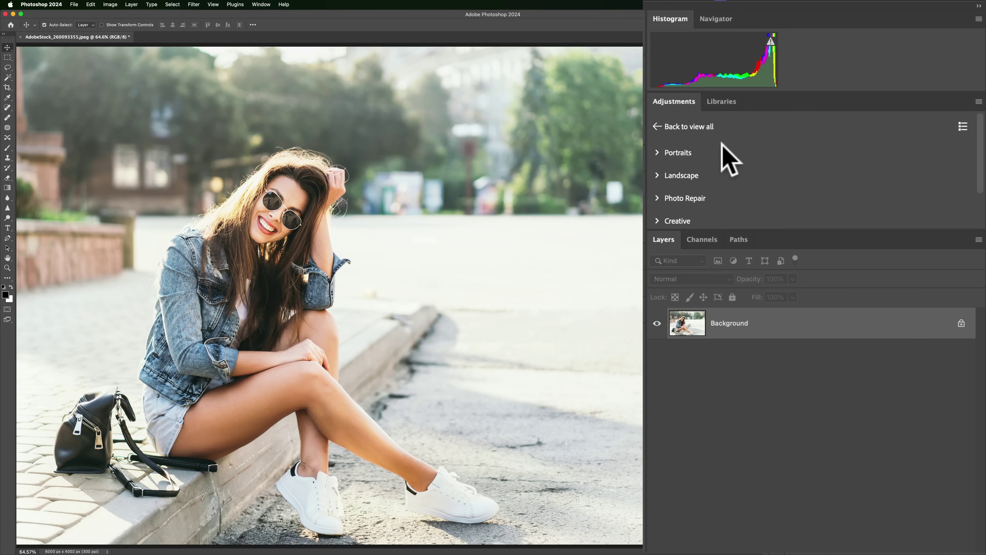
click(658, 152)
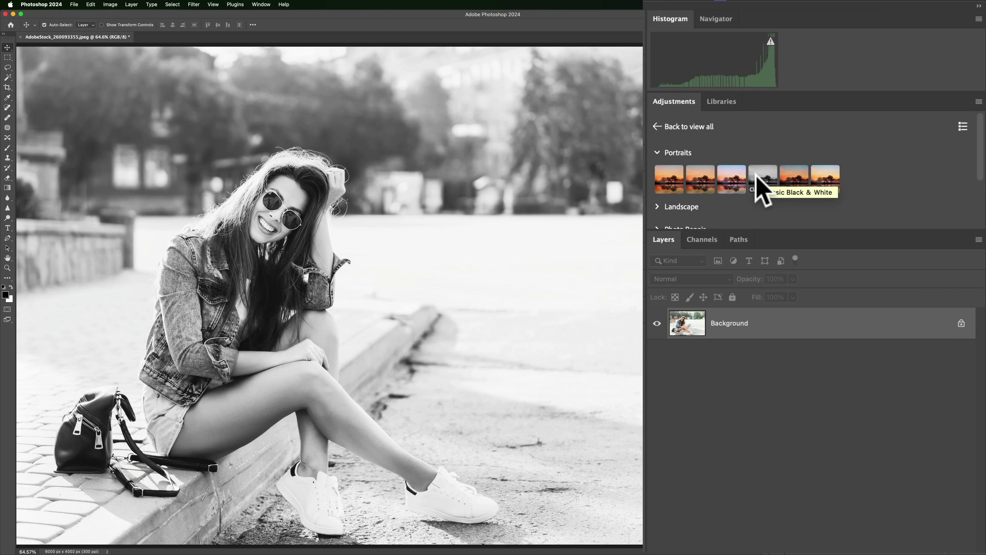
- Apply the Portraits Classic Black & White preset thumbnail to the street portrait
click(762, 179)
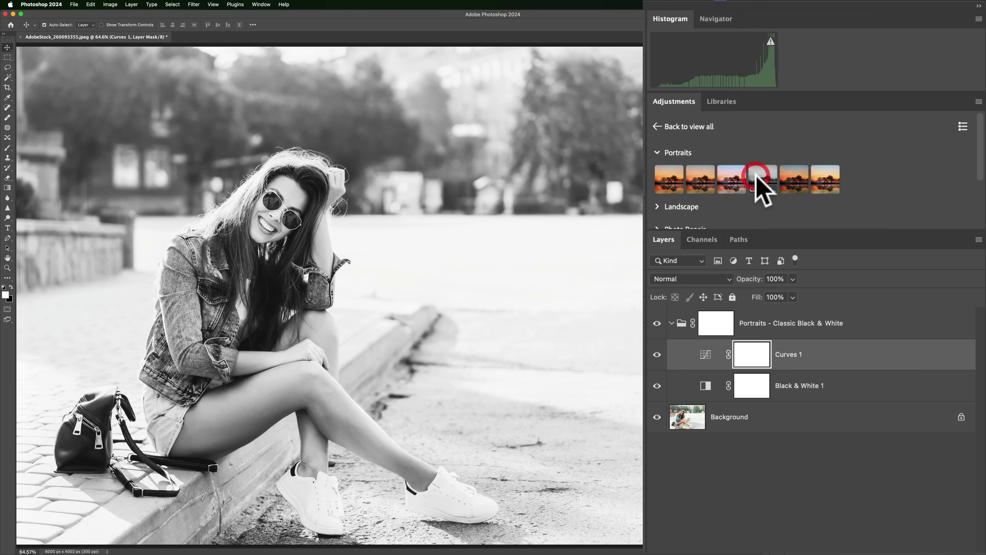
- Bend Curves 1 into an S-curve, raising highlights to about 184/206 and lowering shadows
double_click(706, 355)
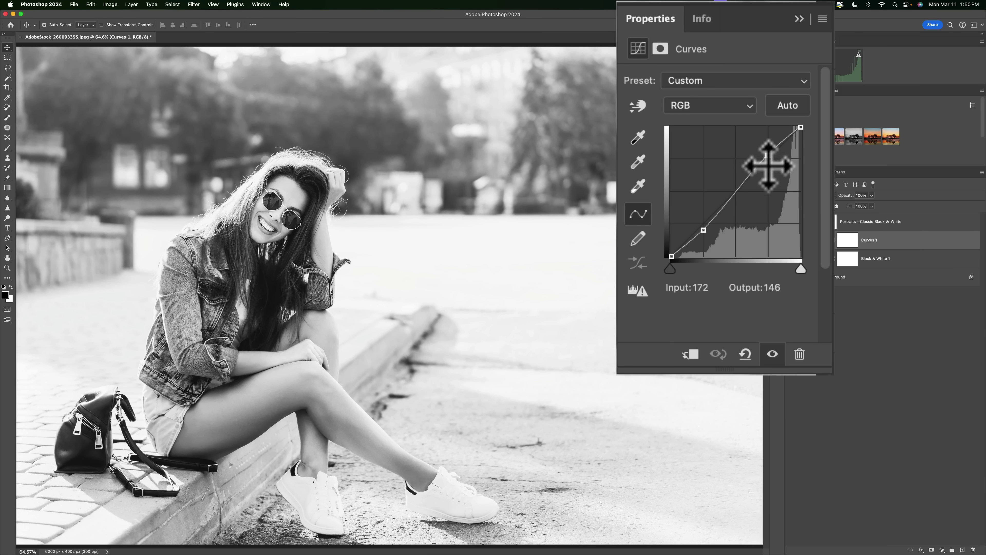
drag(768, 155, 764, 152)
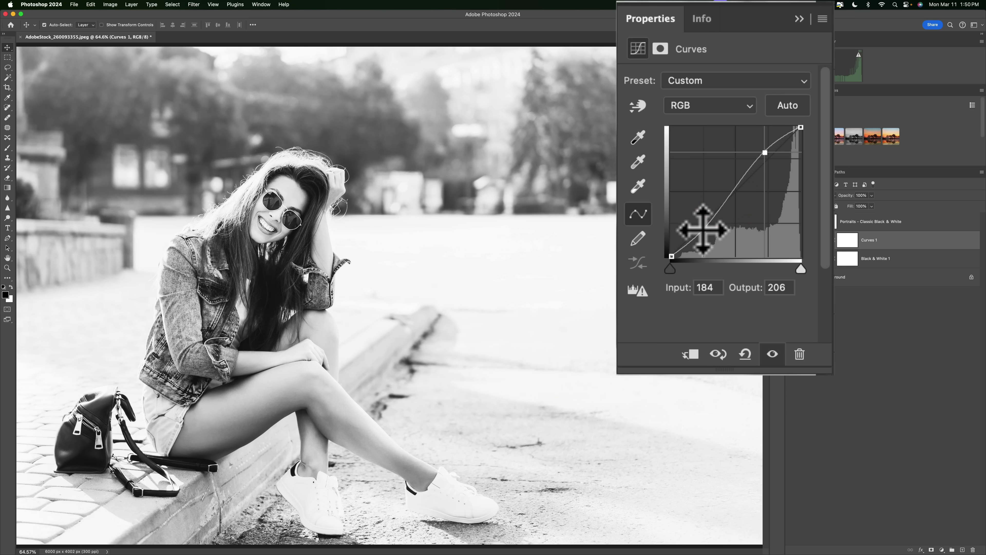
drag(704, 227, 705, 234)
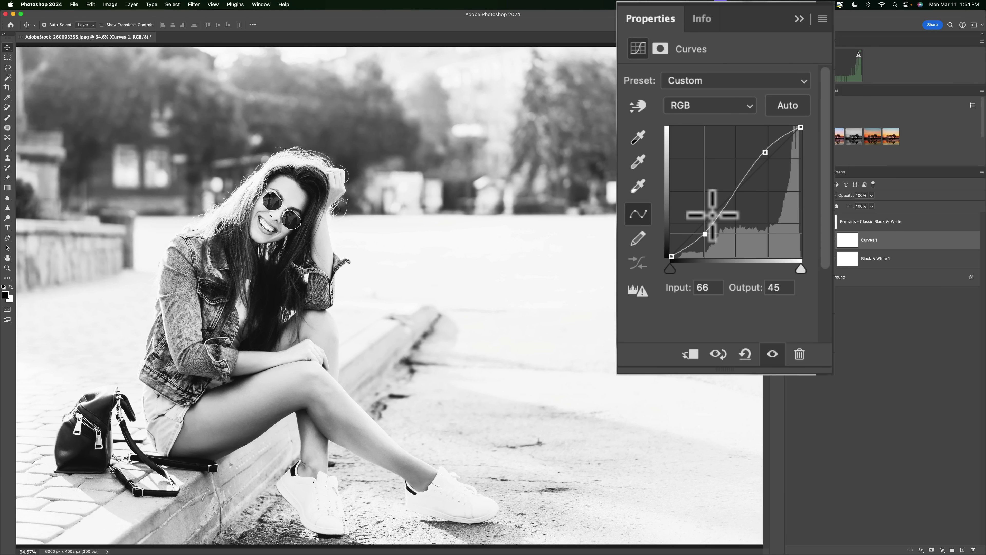
click(792, 18)
click(755, 70)
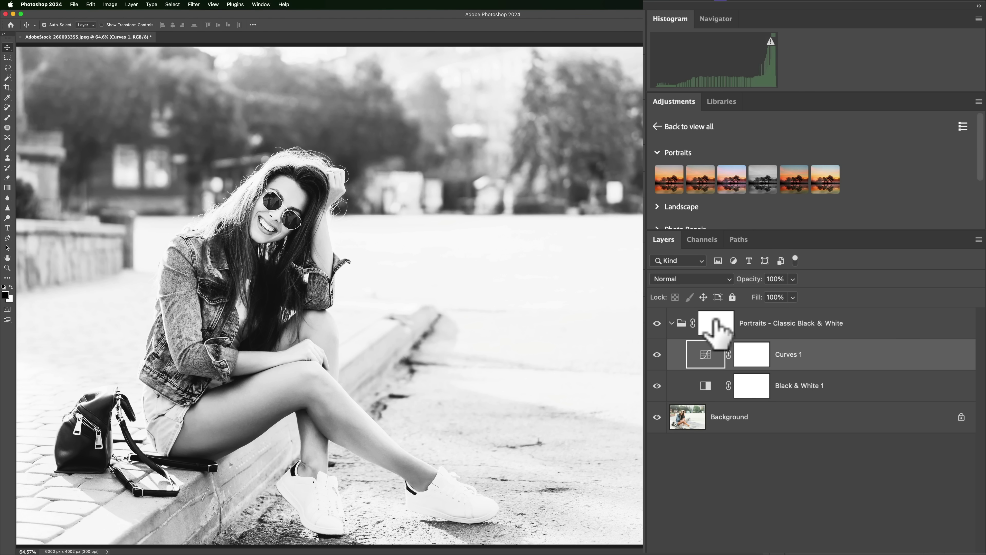
click(715, 326)
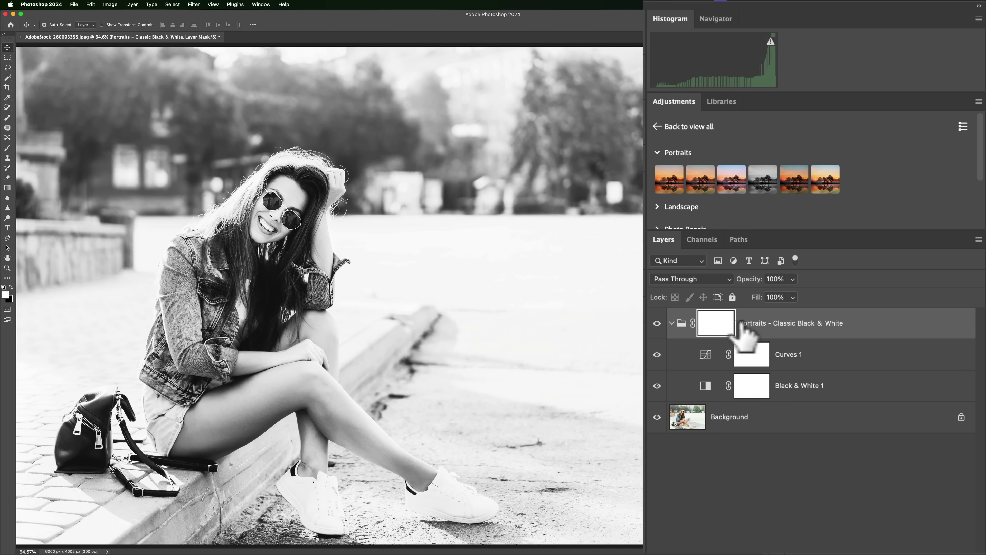
click(667, 174)
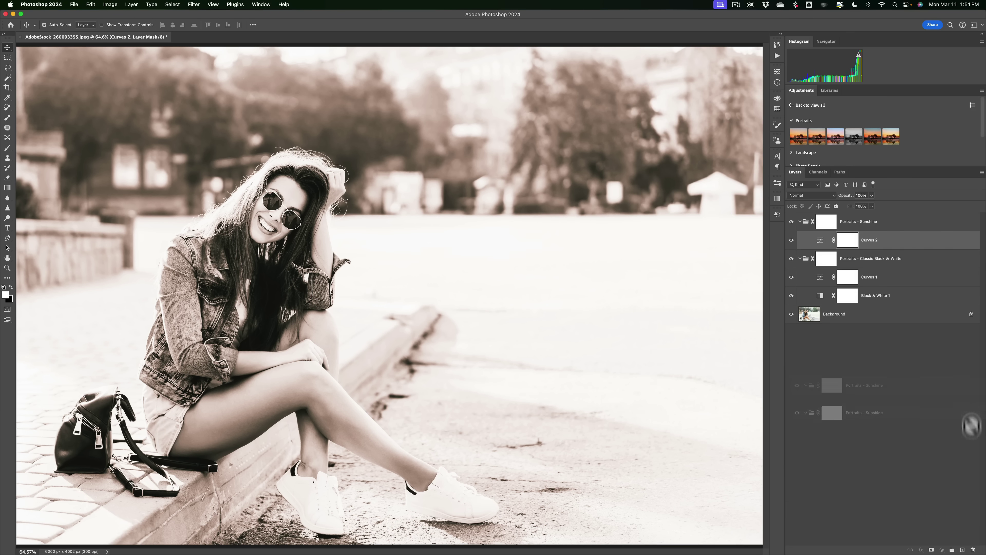
drag(971, 425, 973, 549)
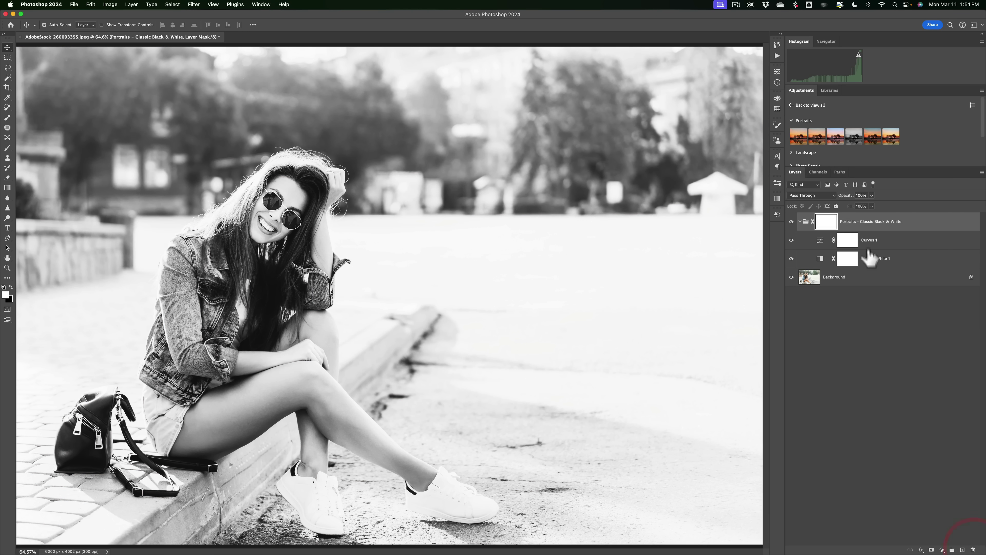
drag(864, 221, 973, 550)
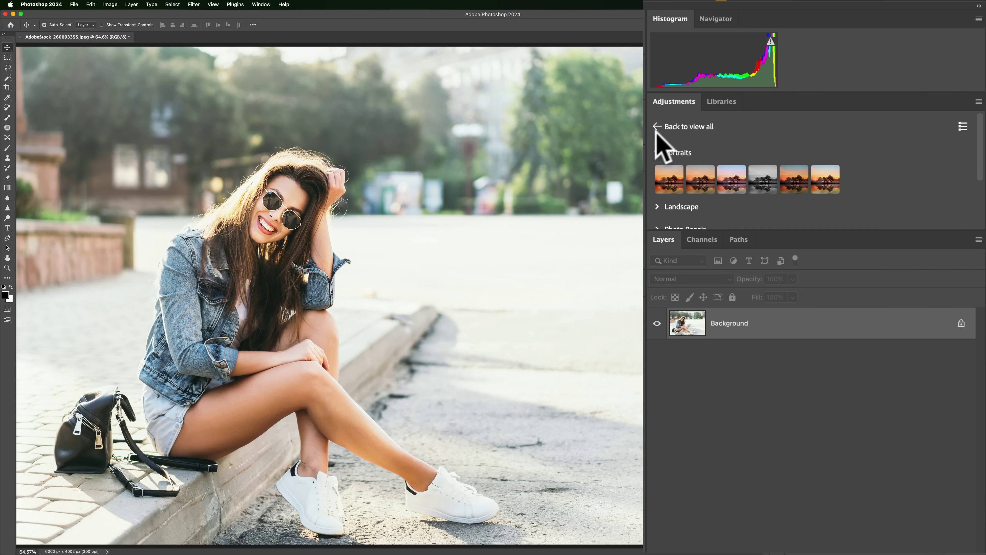
- From Single adjustments, add a Photo Filter layer set to Cooling Filter (82)
click(656, 144)
click(654, 124)
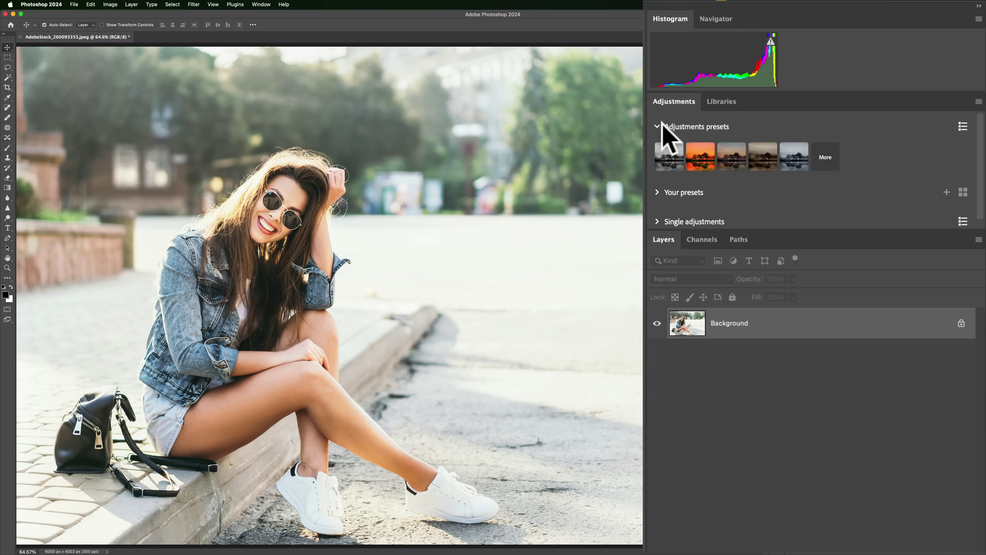
click(659, 126)
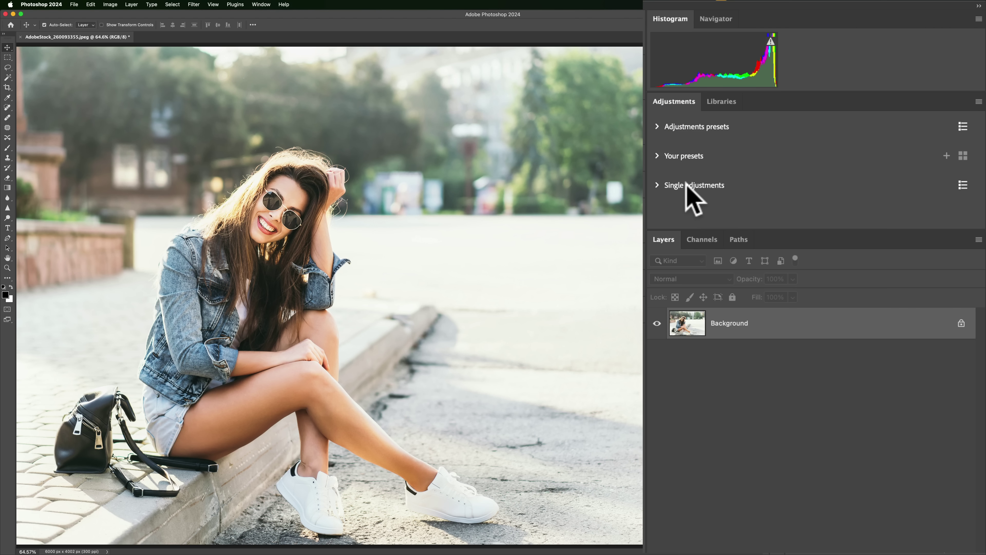
click(657, 184)
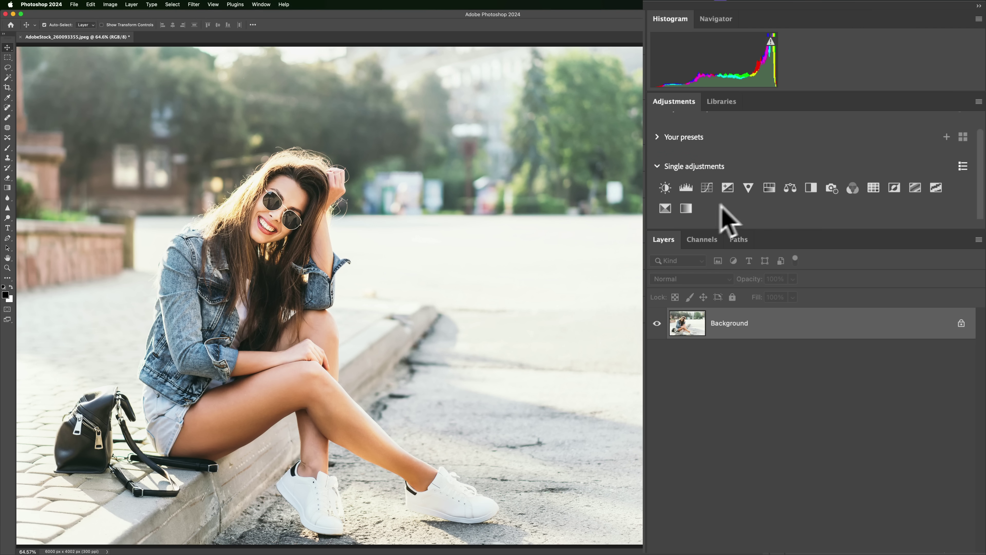
click(830, 188)
click(469, 66)
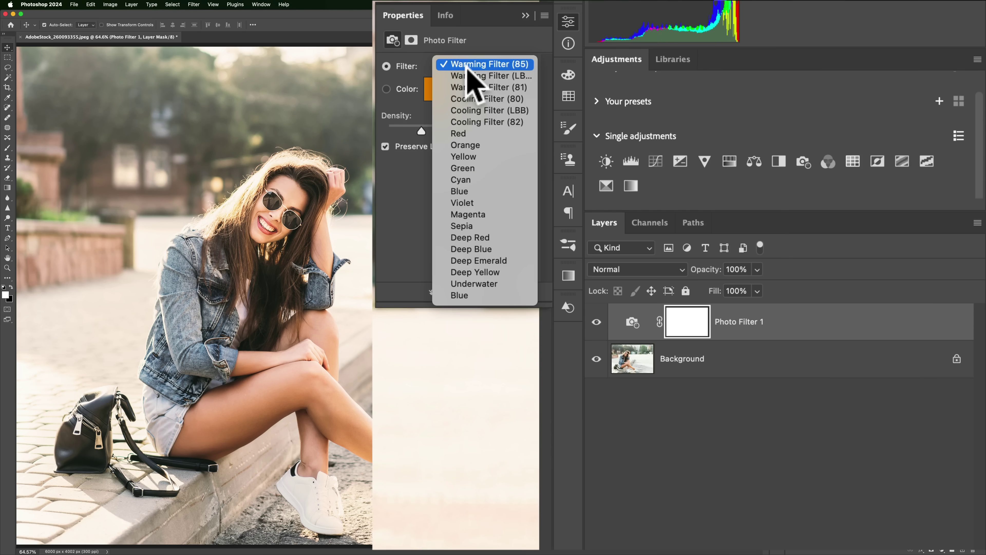
click(466, 122)
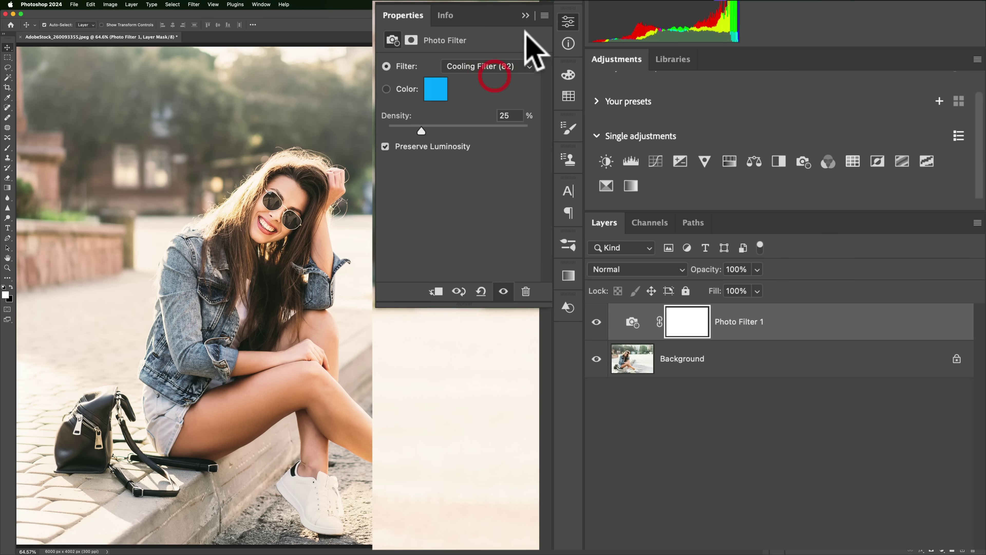
click(526, 16)
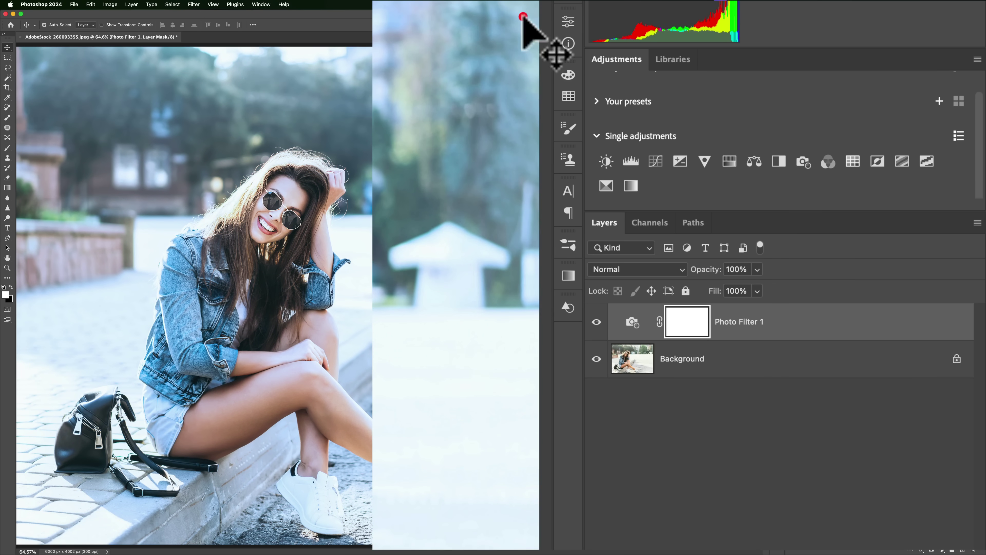
- Add Levels with input levels 27 and 234, and Hue/Saturation with saturation -62
click(636, 161)
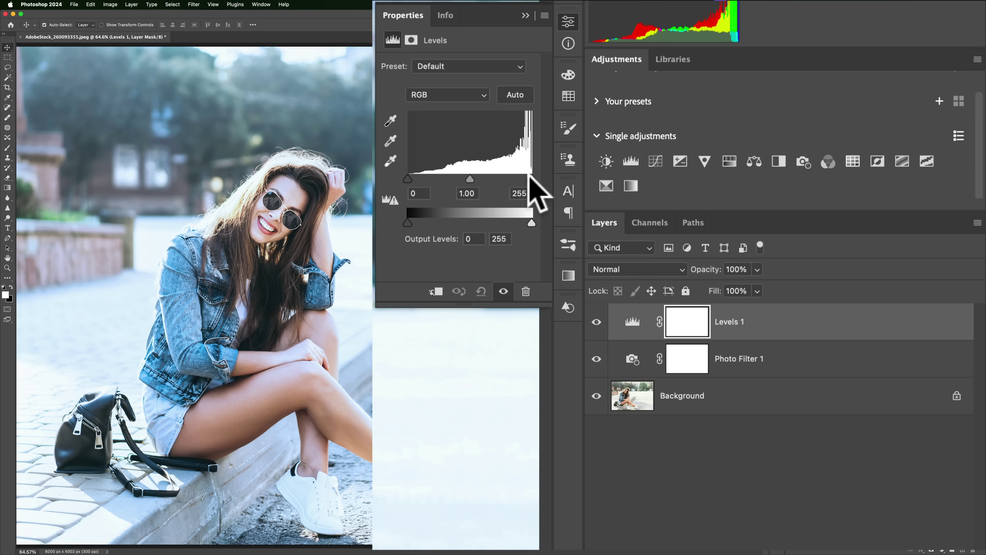
drag(530, 177, 522, 178)
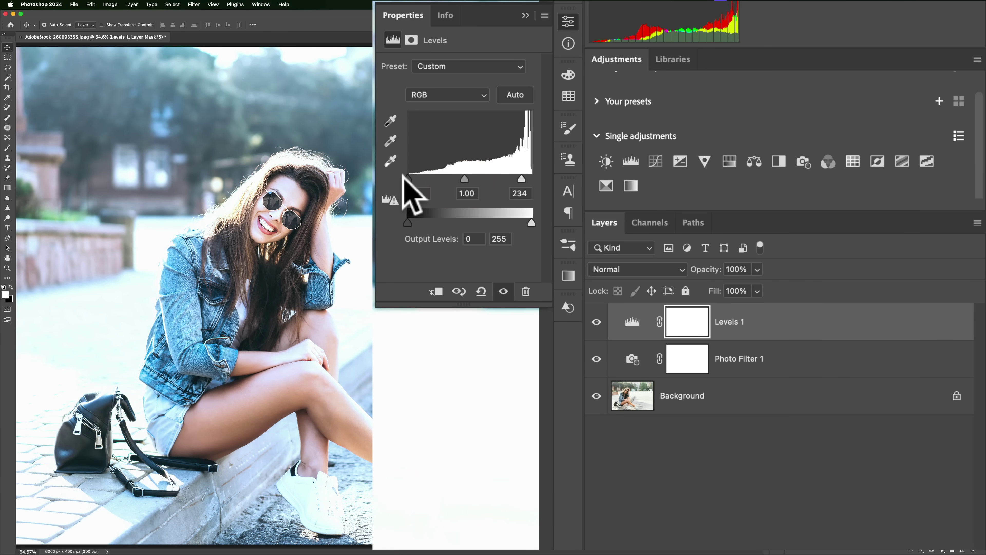
drag(405, 177, 421, 178)
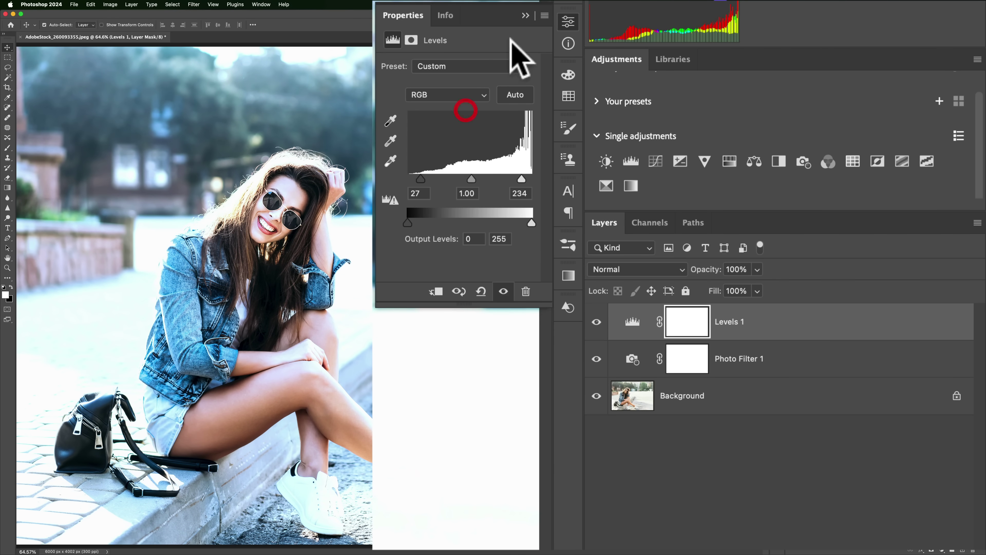
click(568, 21)
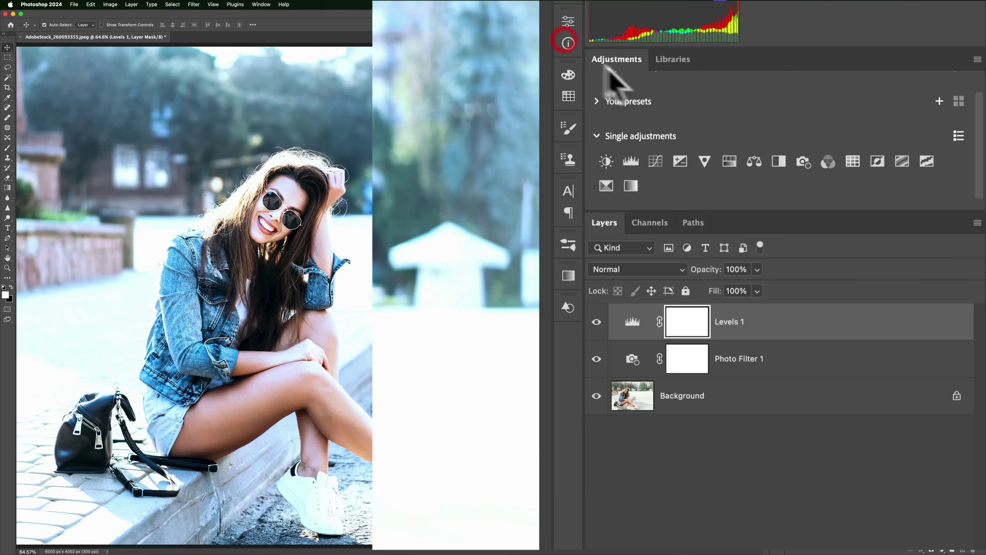
click(729, 162)
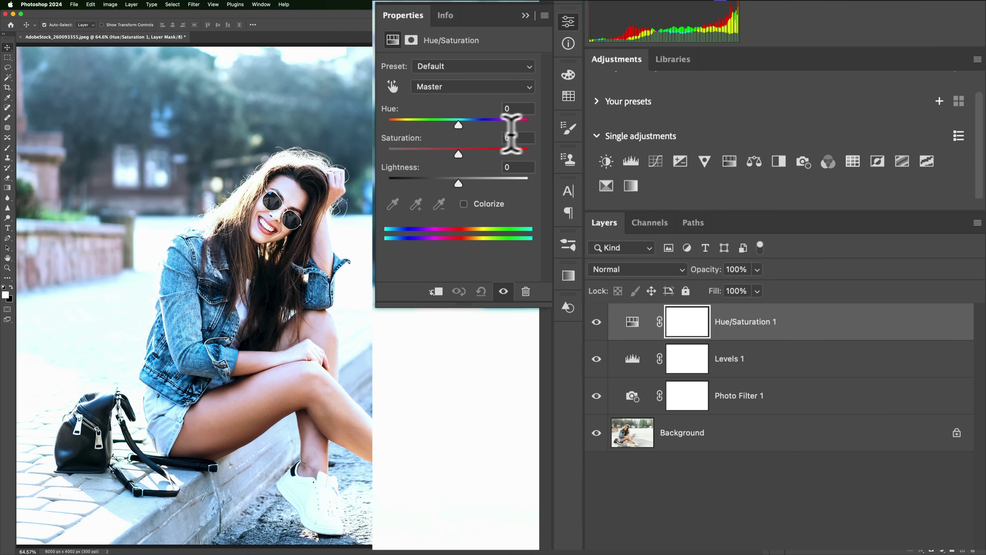
drag(457, 153, 405, 152)
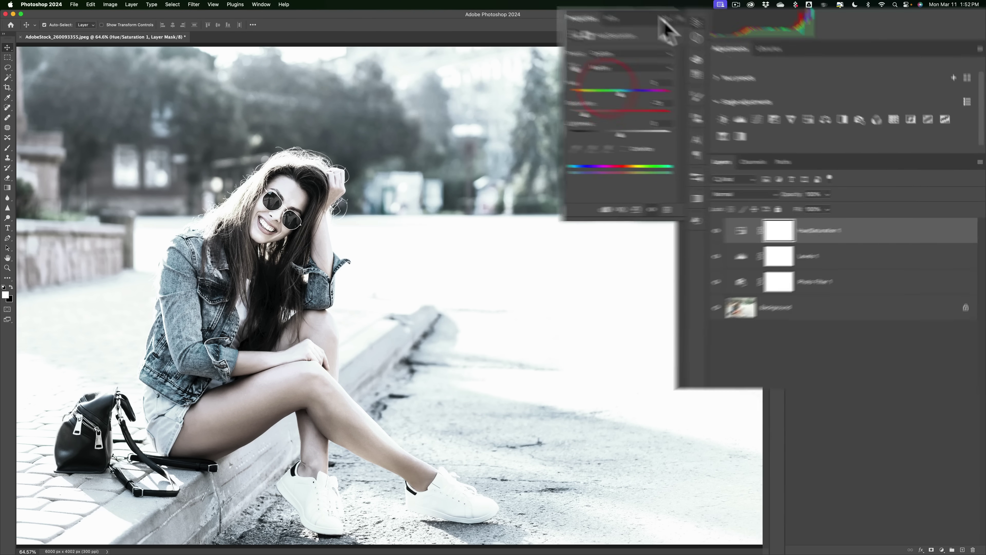
- Close the Hue/Saturation properties and expand Your presets
click(525, 17)
click(754, 69)
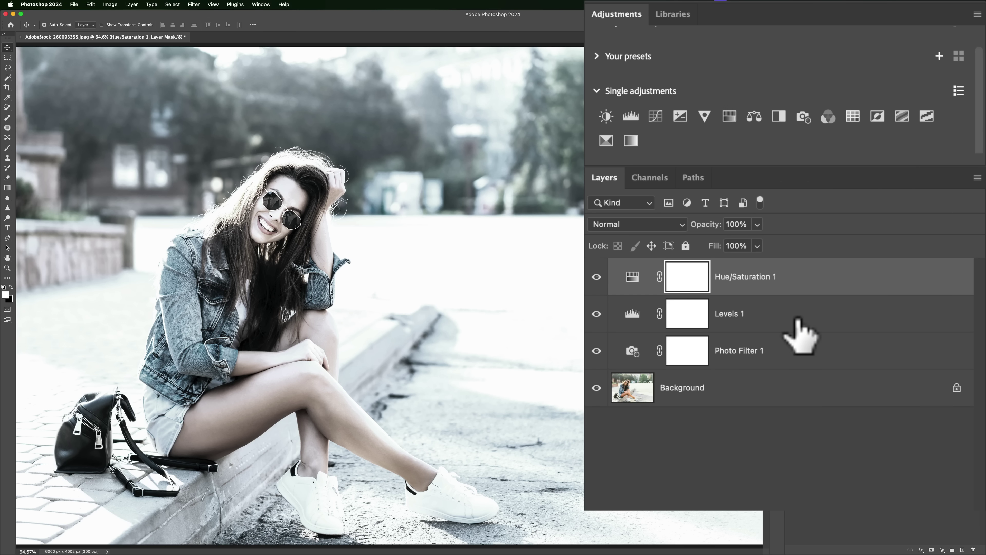
click(597, 56)
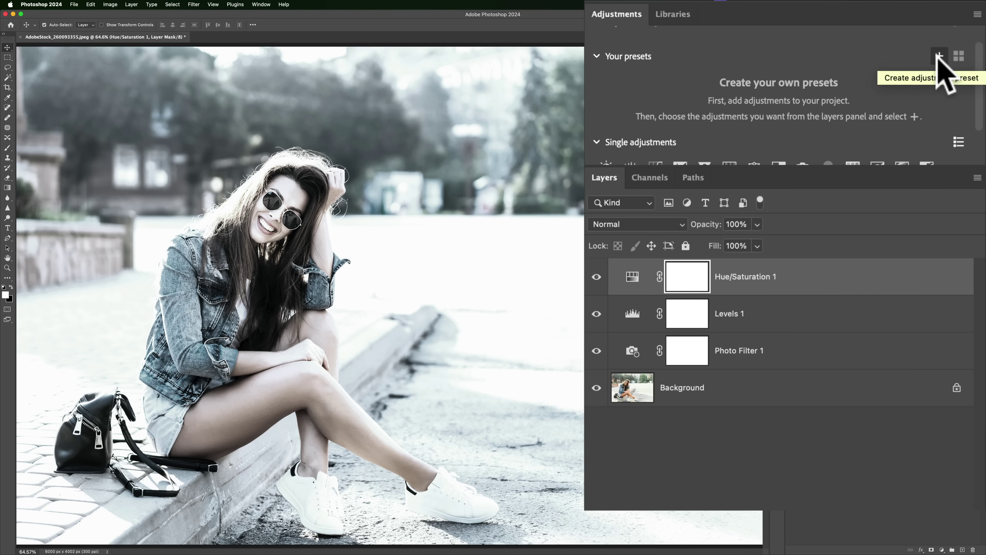
- Start a new preset, cancel it, and target the Hue/Saturation 1 layer instead of its mask
click(939, 55)
click(937, 56)
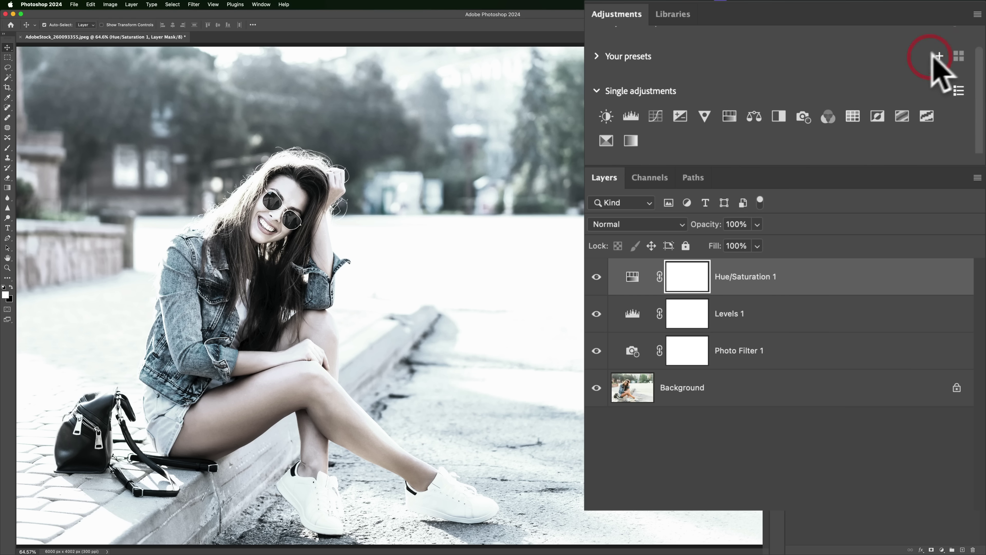
click(938, 56)
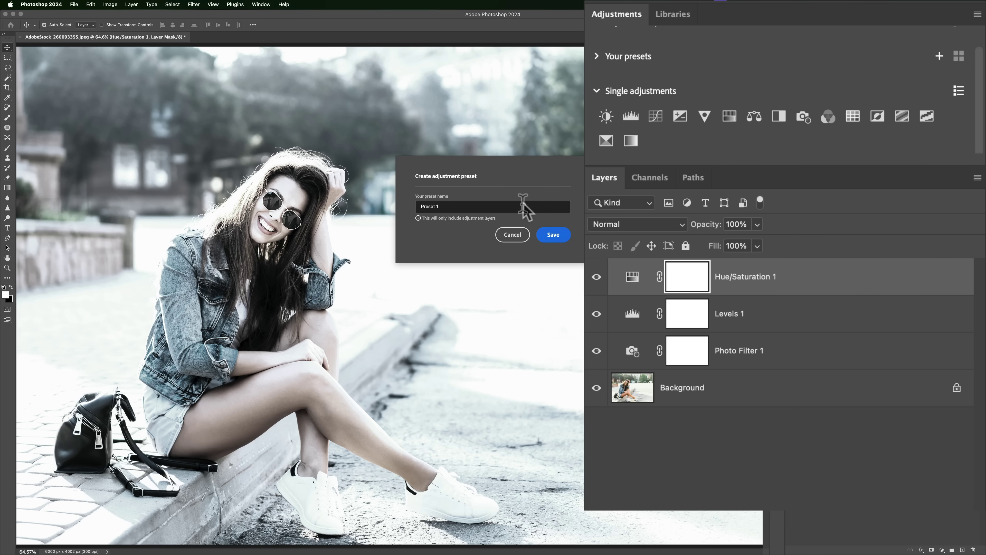
click(513, 235)
click(825, 277)
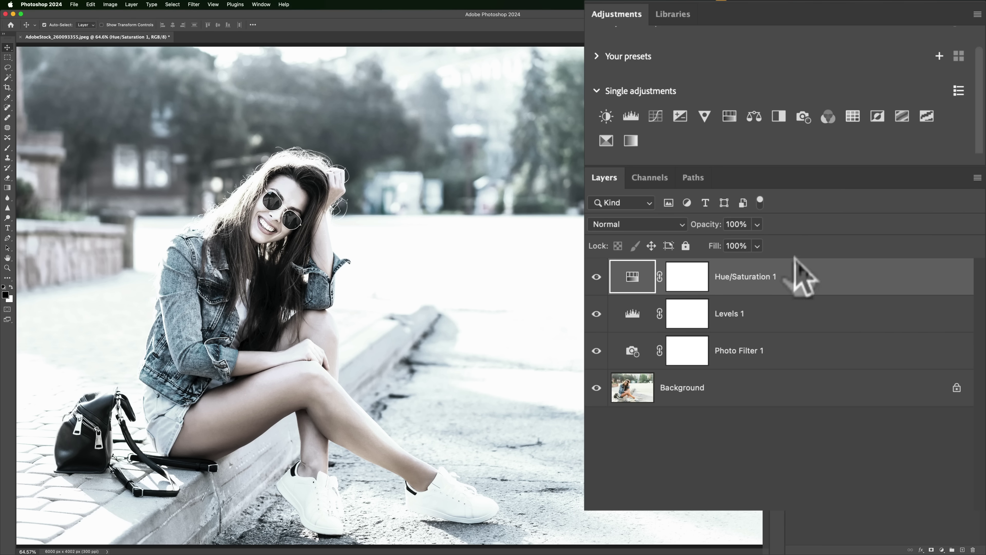
- Save Hue/Saturation 1, Levels 1 and Photo Filter 1 together as Preset 1 under Your presets
key(shift)
shift+click(816, 347)
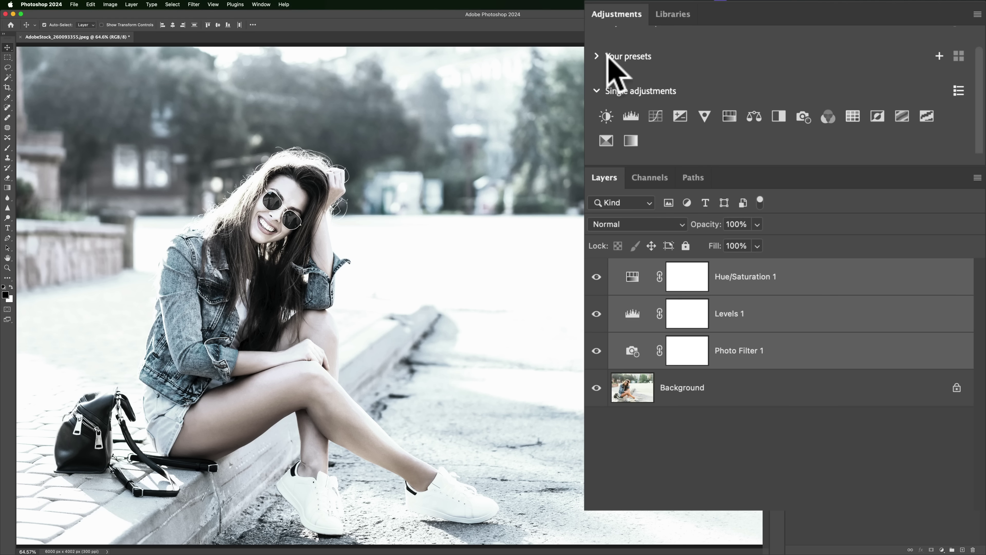
click(939, 56)
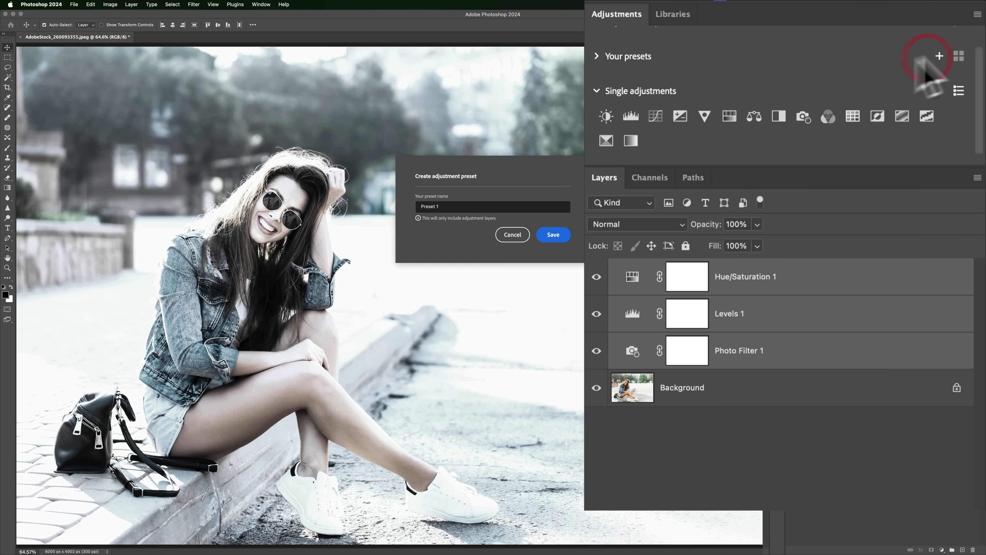
click(559, 234)
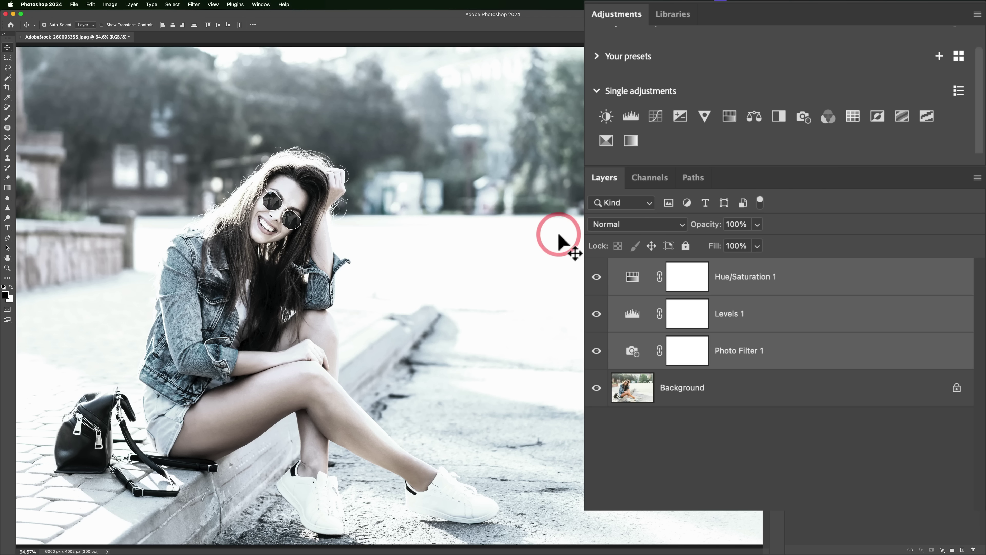
click(598, 89)
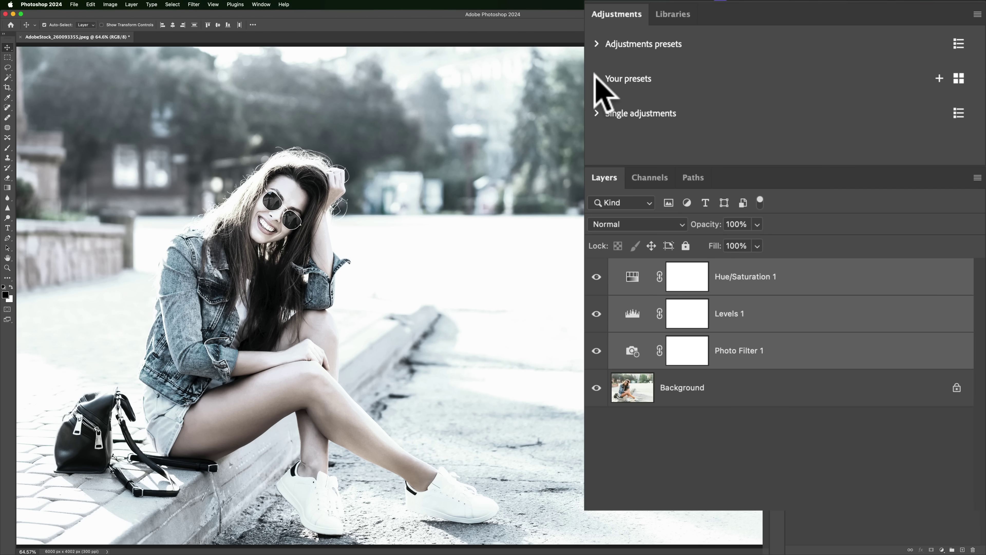
click(596, 78)
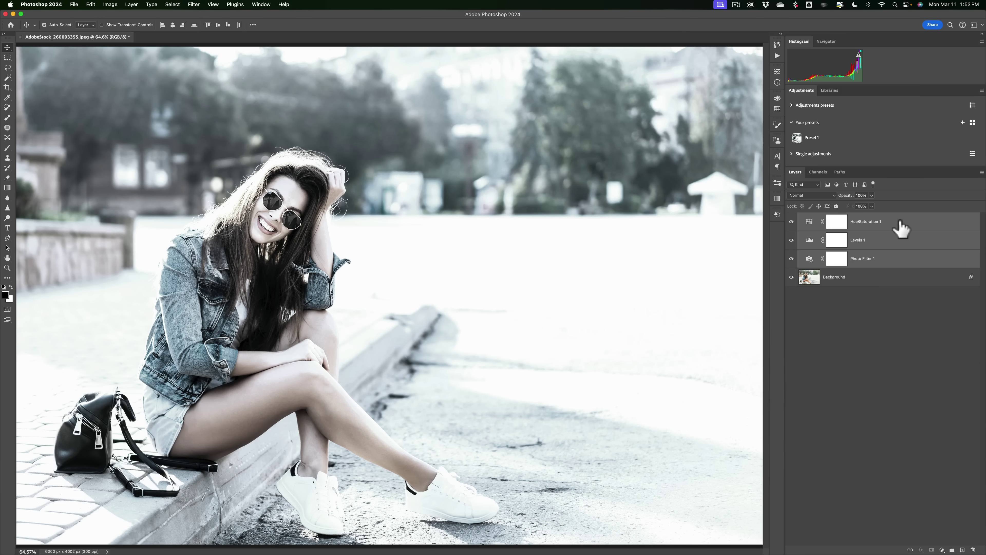
- Delete the three adjustment layers and reapply them from Preset 1 as a group
drag(899, 228, 973, 550)
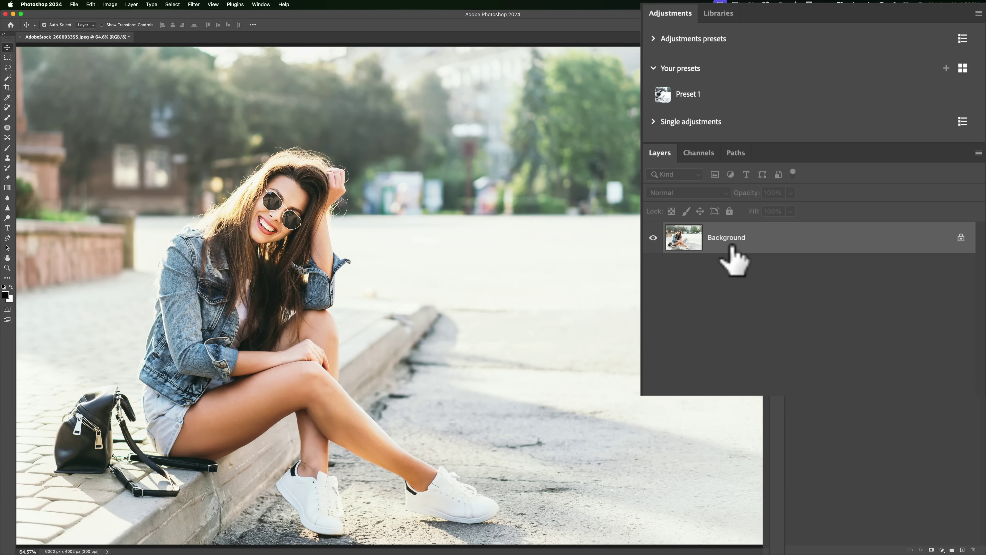
click(660, 93)
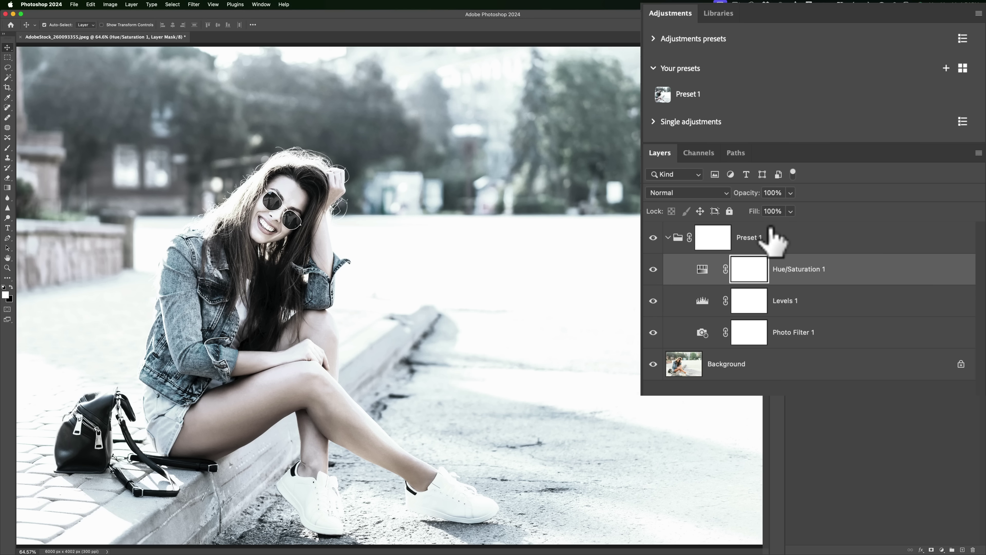
click(785, 237)
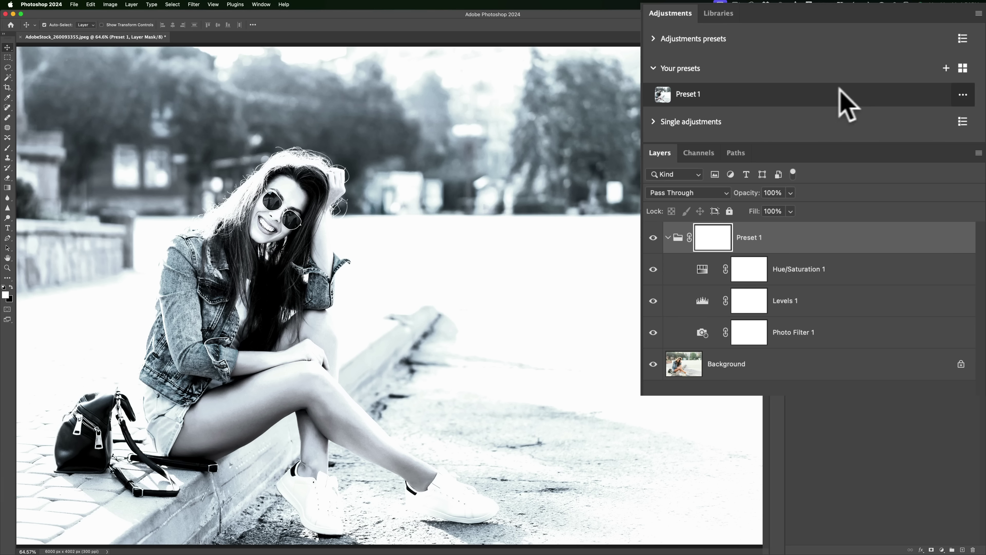
- Export Preset 1 to the Desktop as Preset 1.psap
click(963, 95)
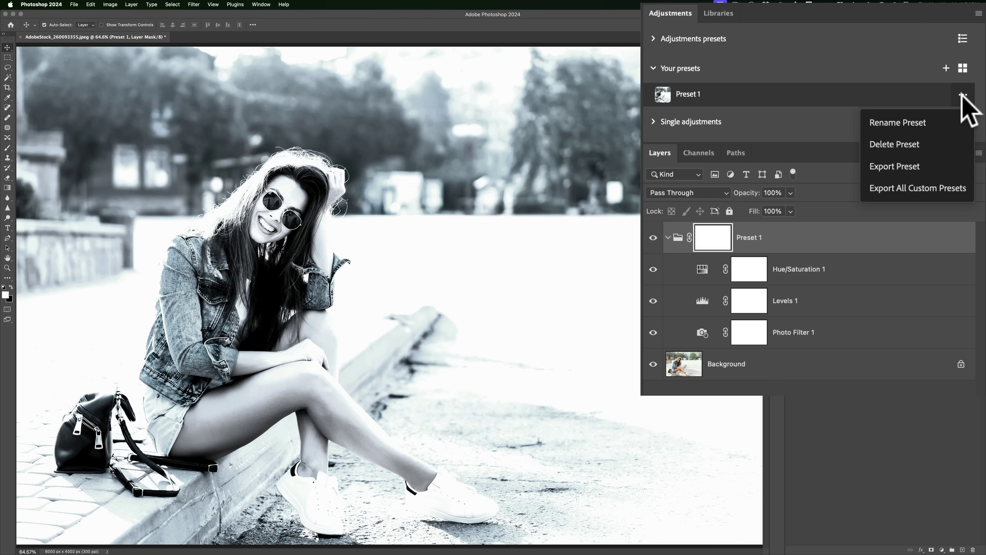
click(893, 166)
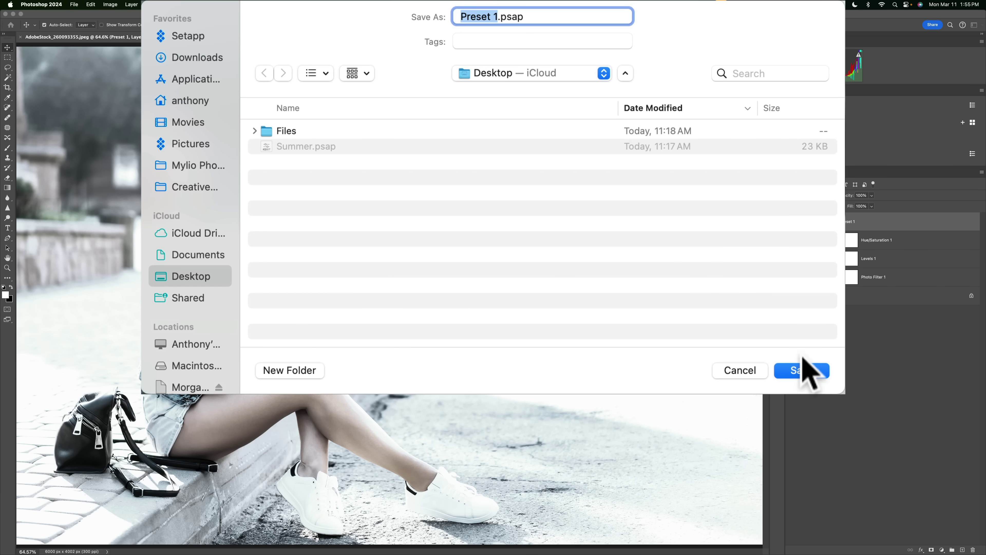
click(803, 369)
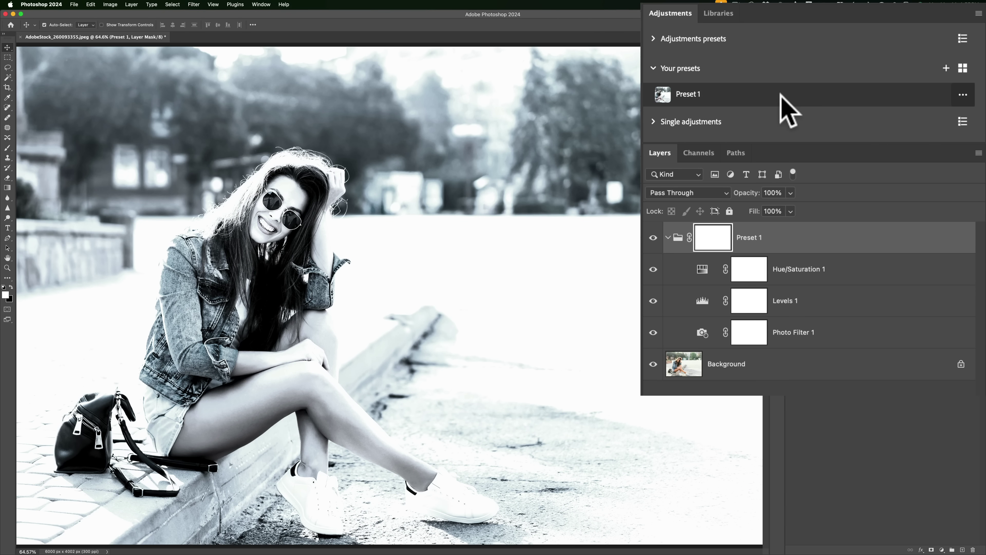
- Undo the duplicate Preset 1 group that was applied a second time
click(961, 94)
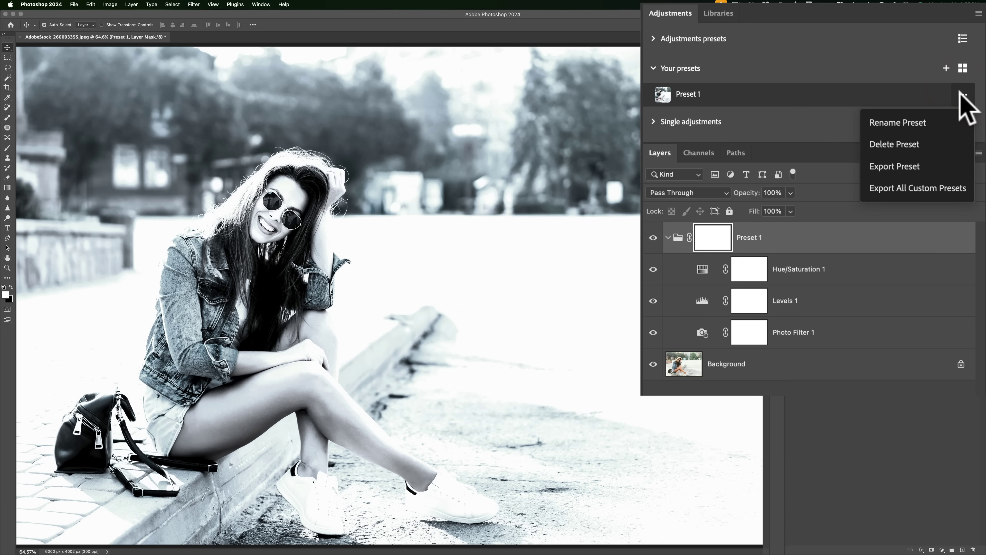
click(801, 90)
click(803, 90)
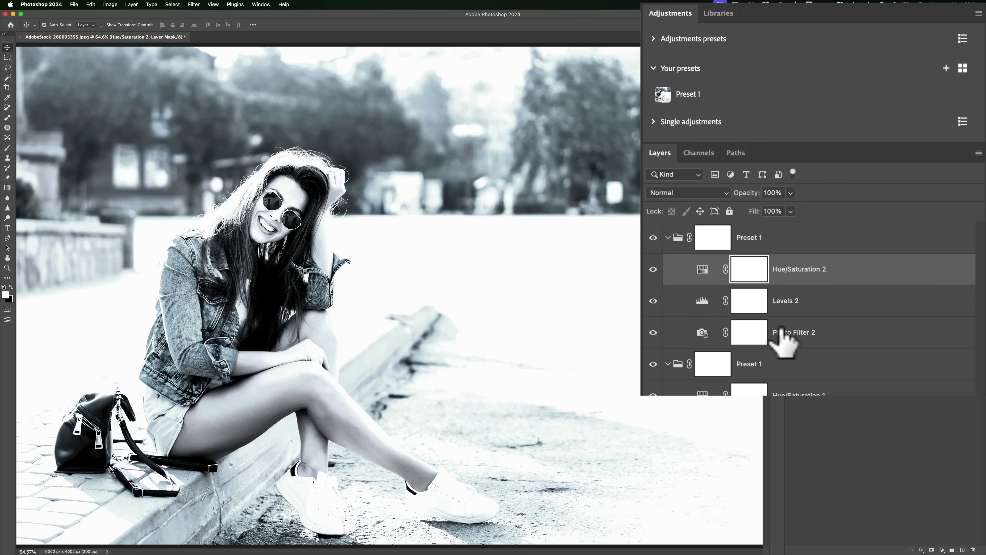
key(super+z)
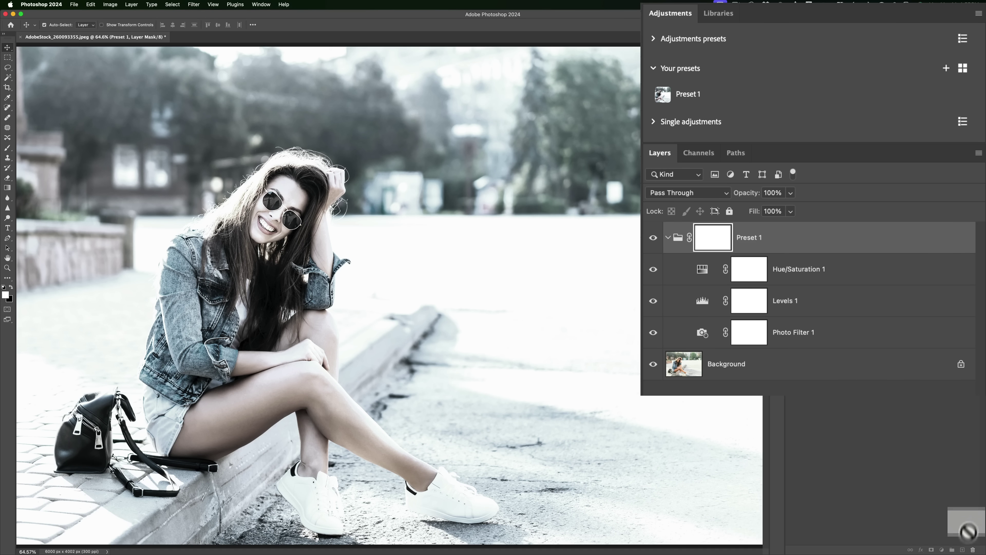
- Delete the Preset 1 group's layer mask, then the group itself, leaving only Background
drag(970, 547, 973, 549)
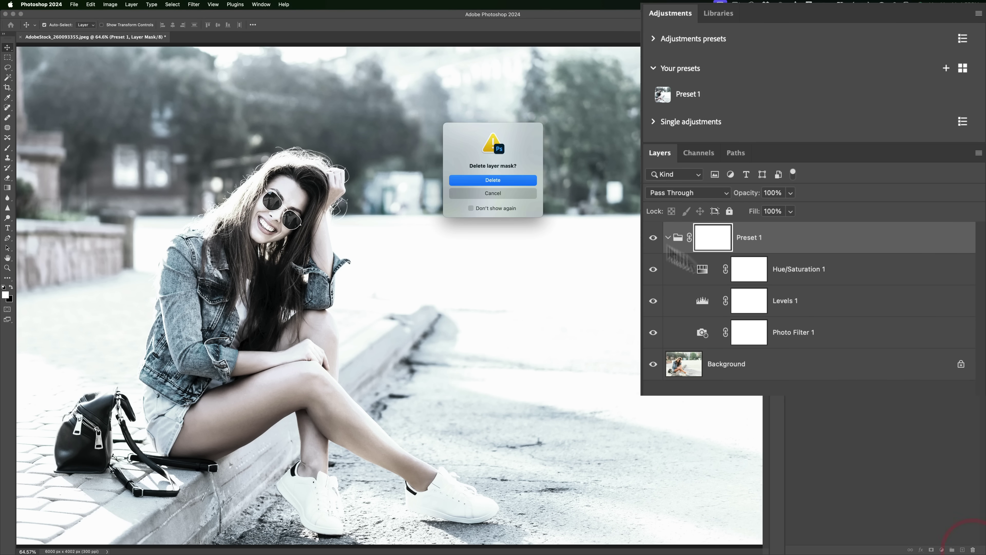
click(502, 180)
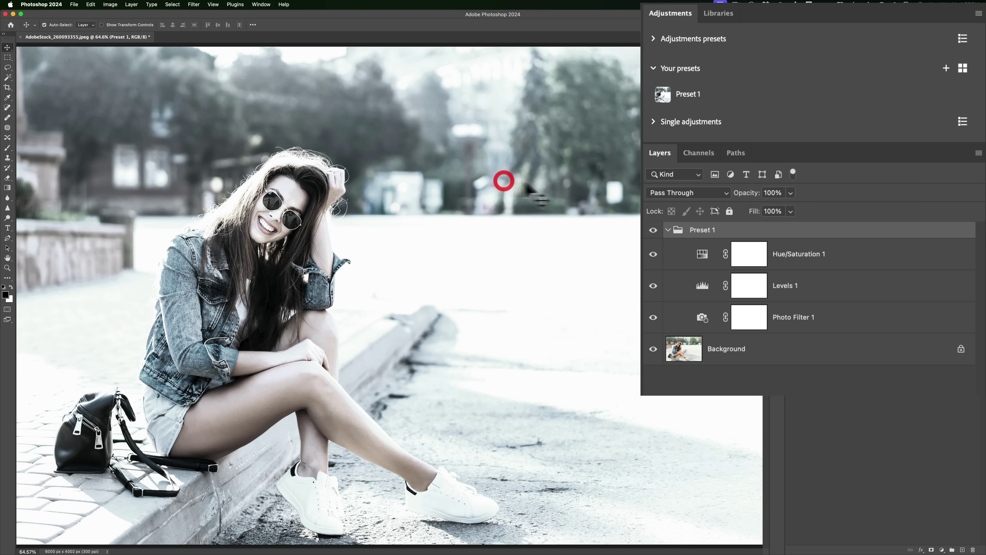
drag(678, 229, 974, 548)
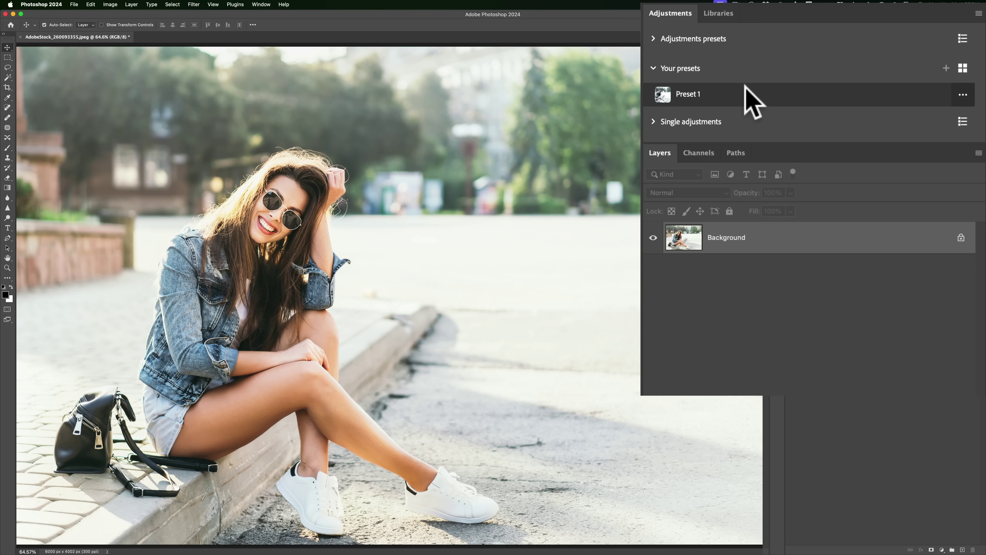
- Import Summer.psap from the Adjustments panel menu so Summer joins Your presets
mouse_move(744, 93)
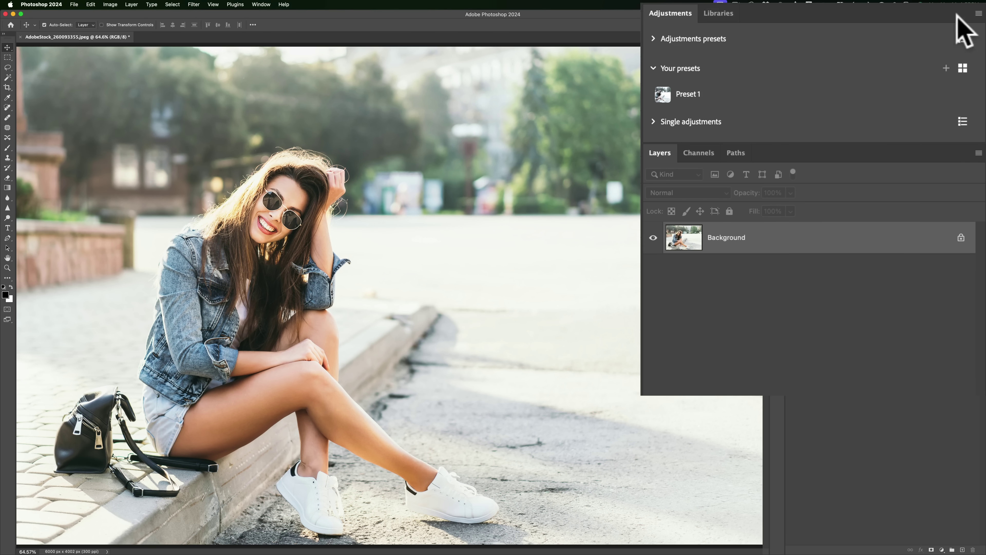
click(978, 15)
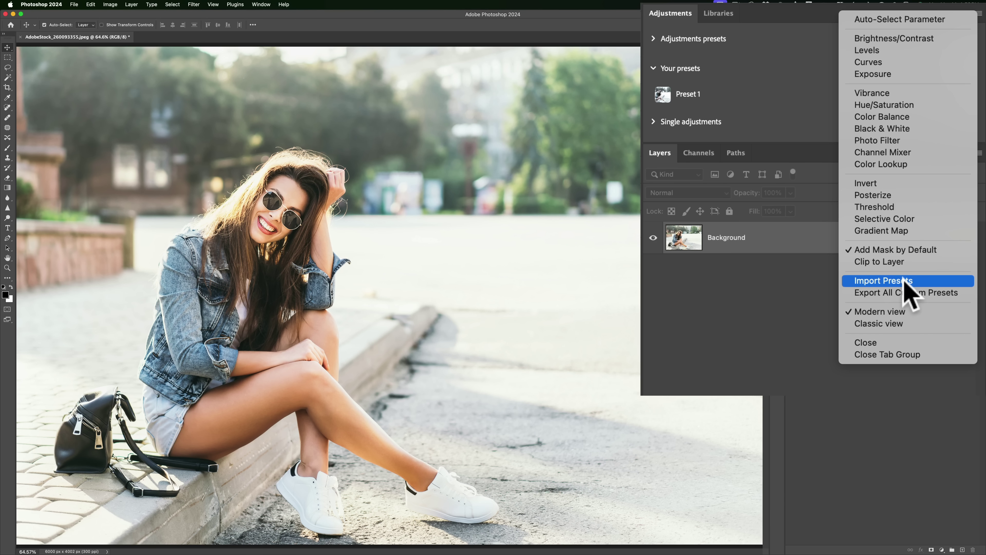
click(891, 282)
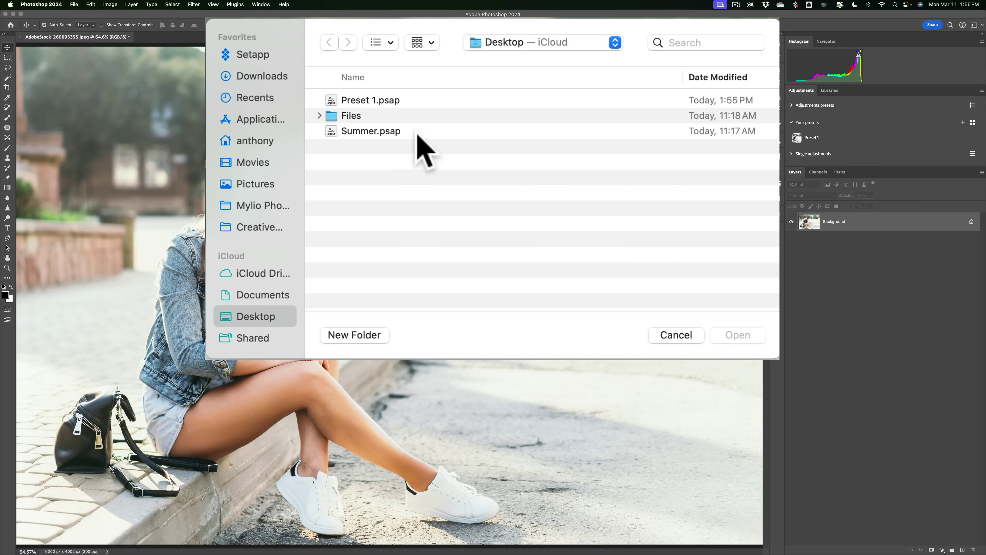
click(359, 131)
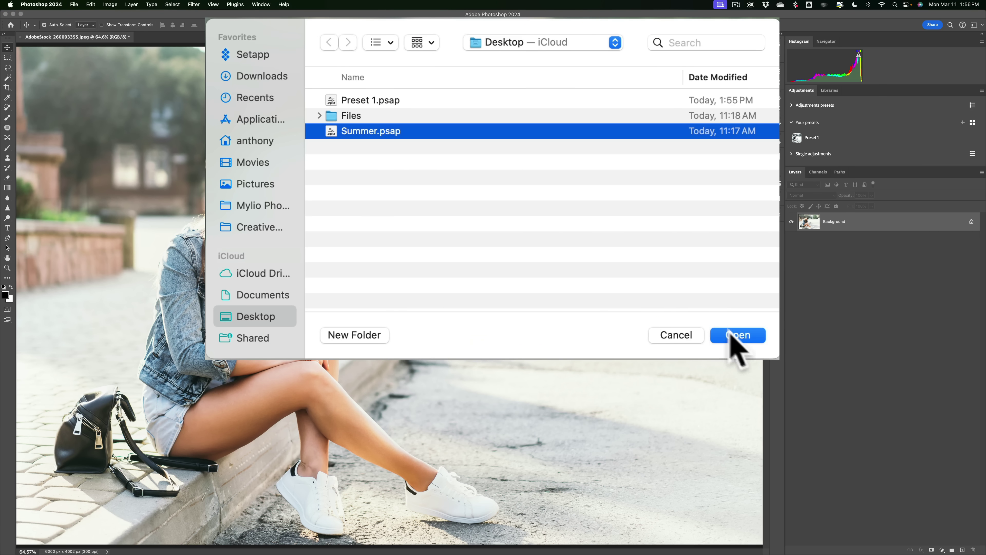
click(735, 336)
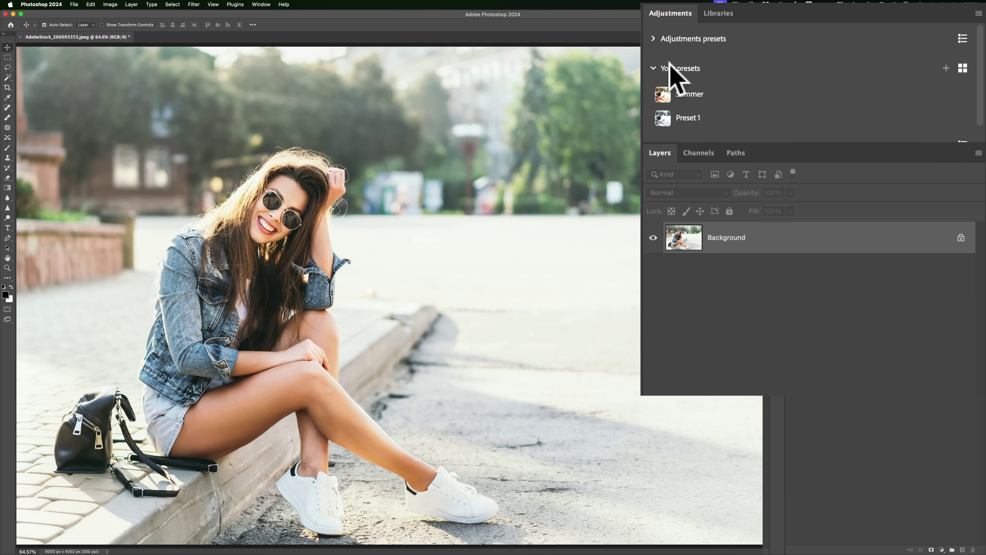
- Apply the Summer preset, adding a Summer group of three warm brightening adjustment layers
mouse_move(660, 99)
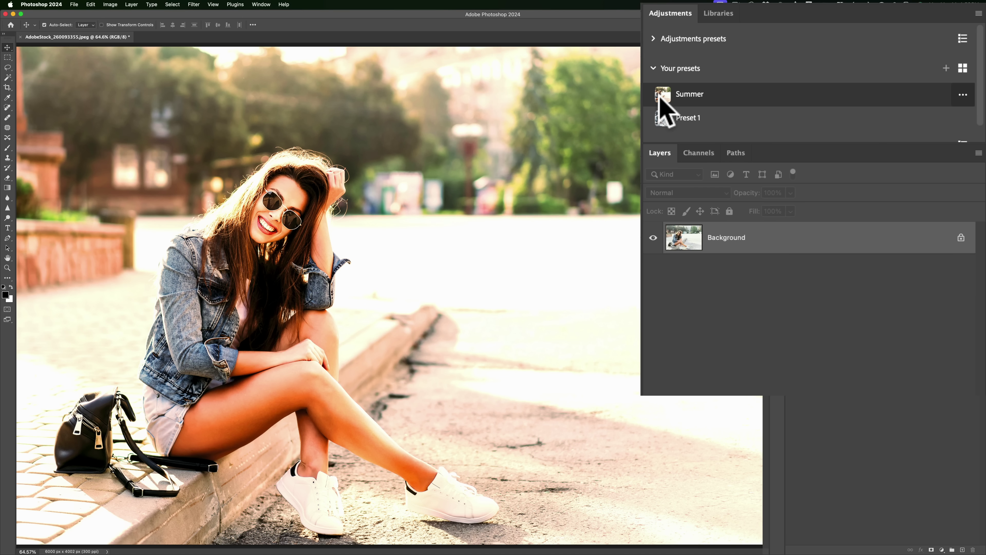
click(660, 99)
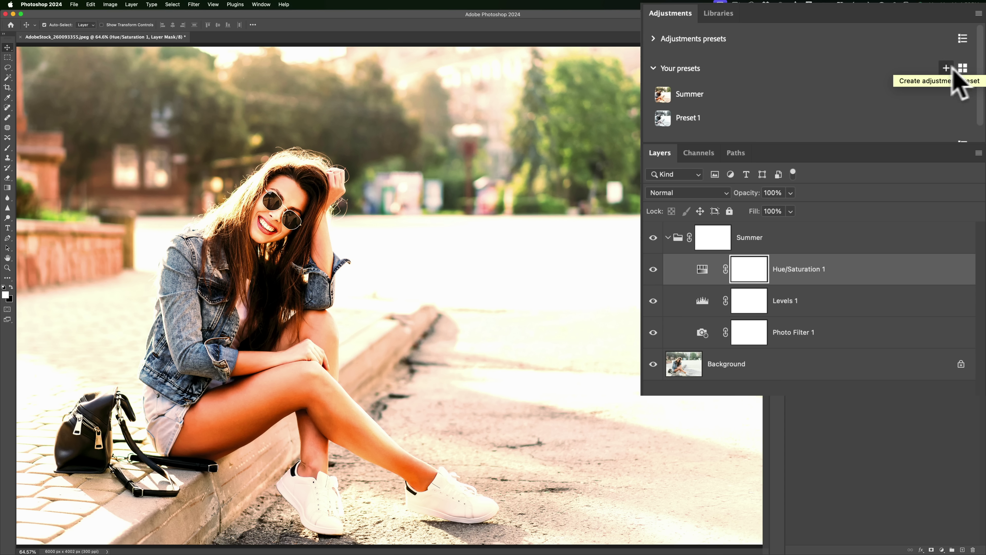
- Switch Your presets to grid view so Summer and Preset 1 appear as thumbnails
click(962, 69)
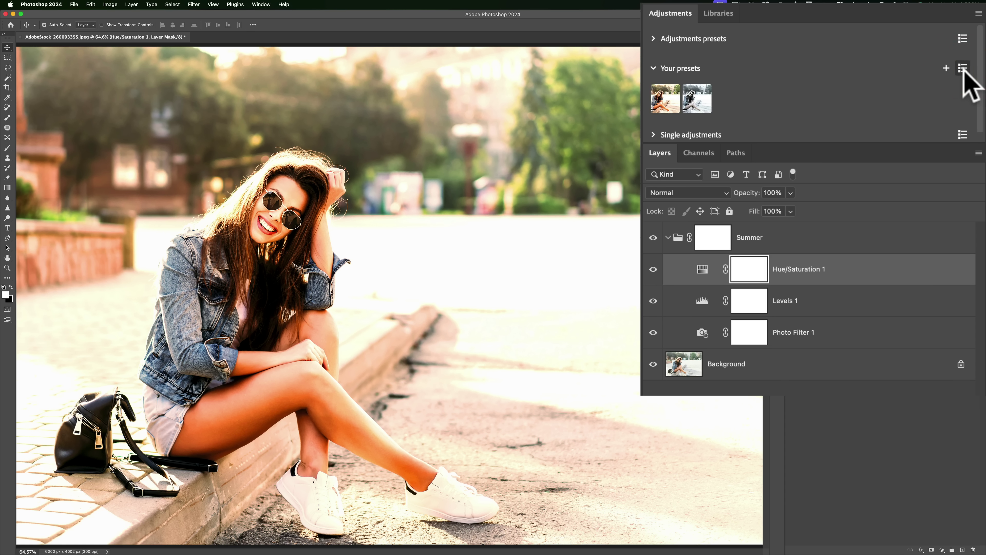